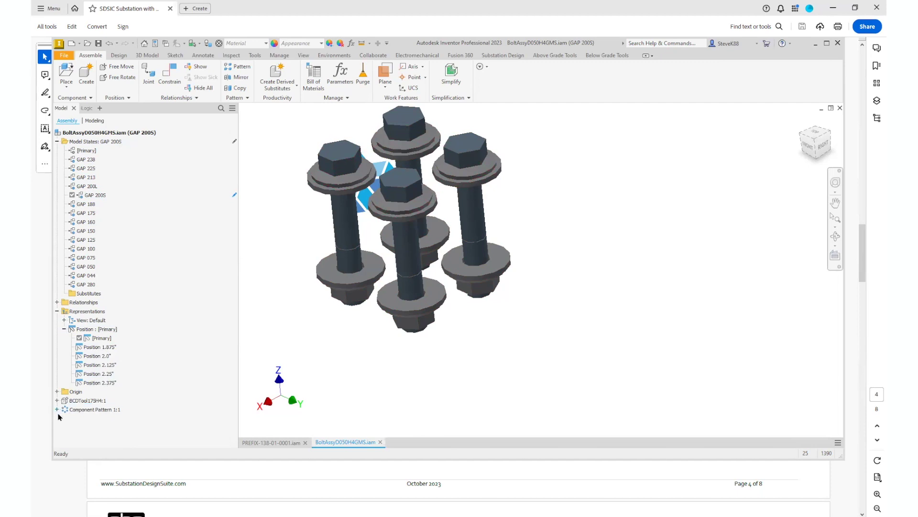
# Examine the component pattern's bolt model states and the Gap user parameter of the bolt assembly.
pyautogui.click(57, 410)
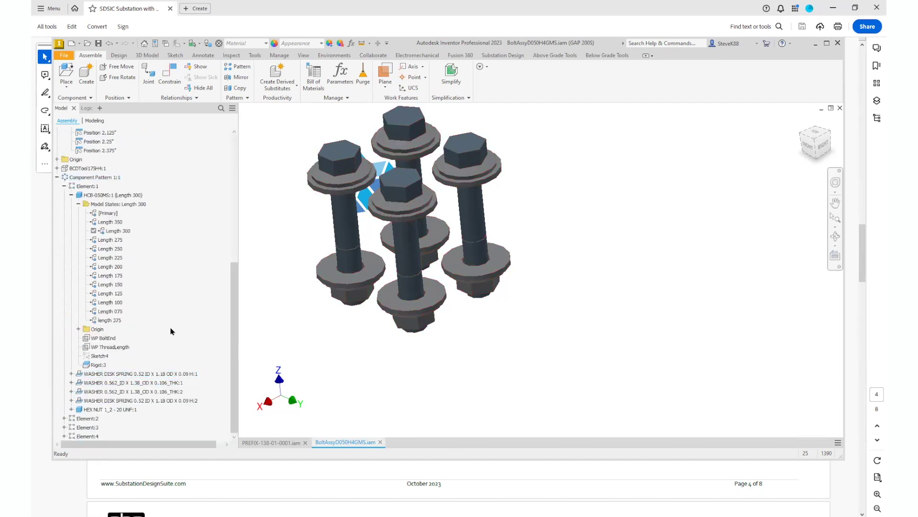
pyautogui.click(57, 177)
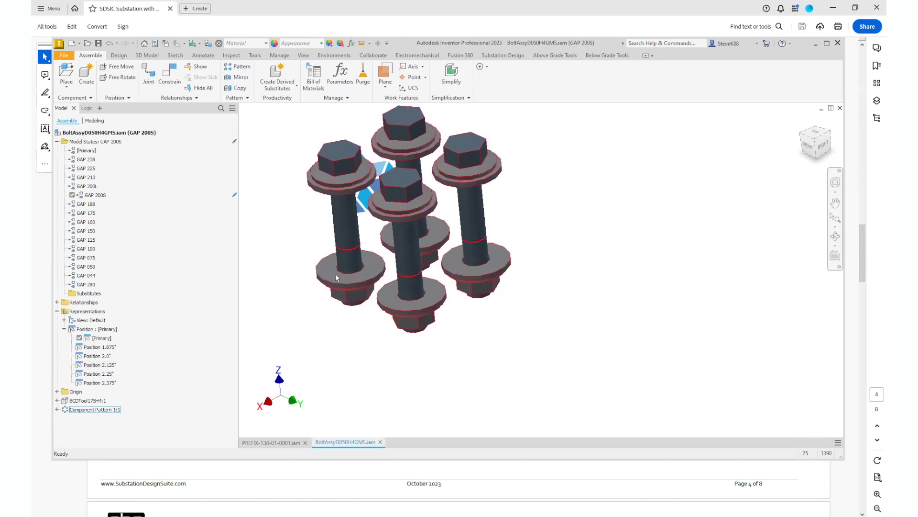
pyautogui.click(352, 42)
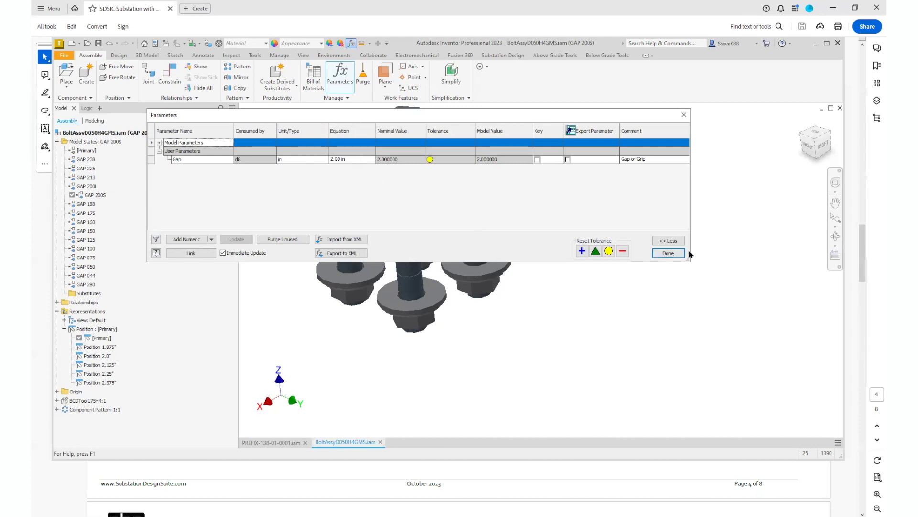
pyautogui.click(669, 253)
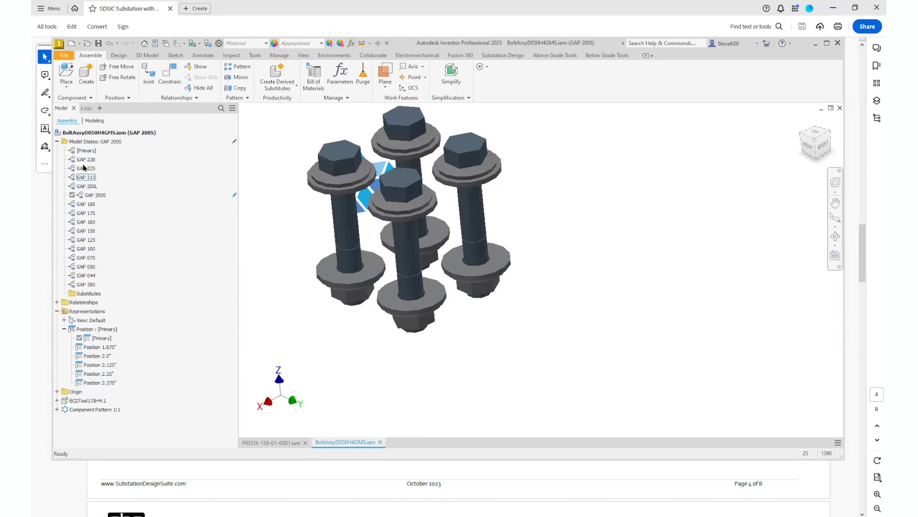
# Open the HCB-050MS bolt part from the first element of the component pattern in its own window.
pyautogui.click(57, 409)
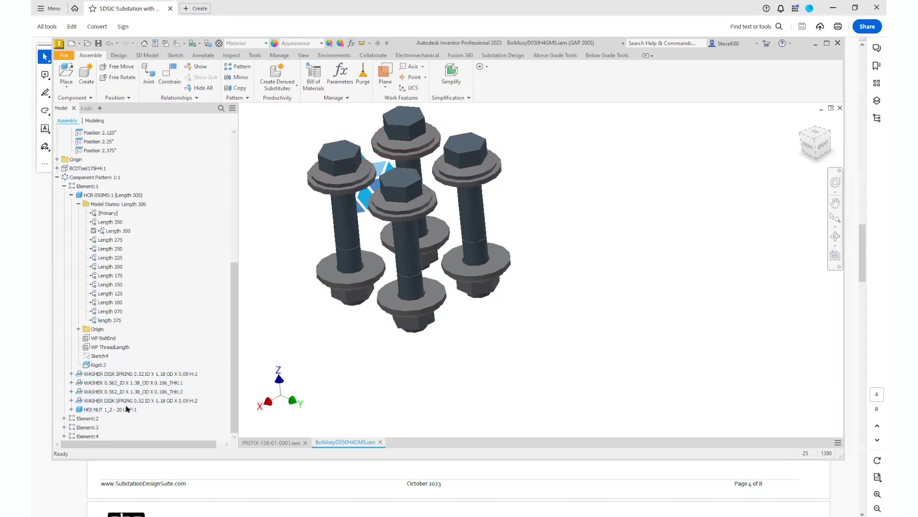
pyautogui.click(119, 196)
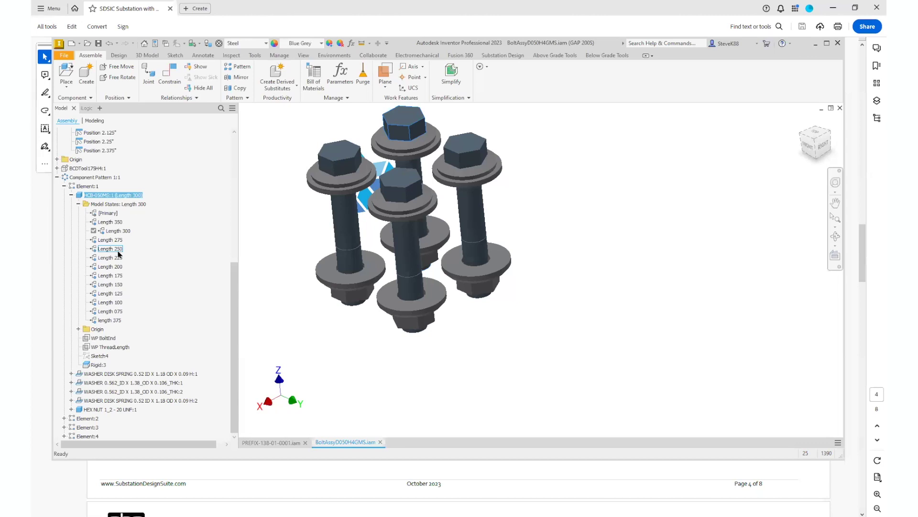
pyautogui.click(159, 217)
pyautogui.click(127, 195)
pyautogui.rightClick(130, 196)
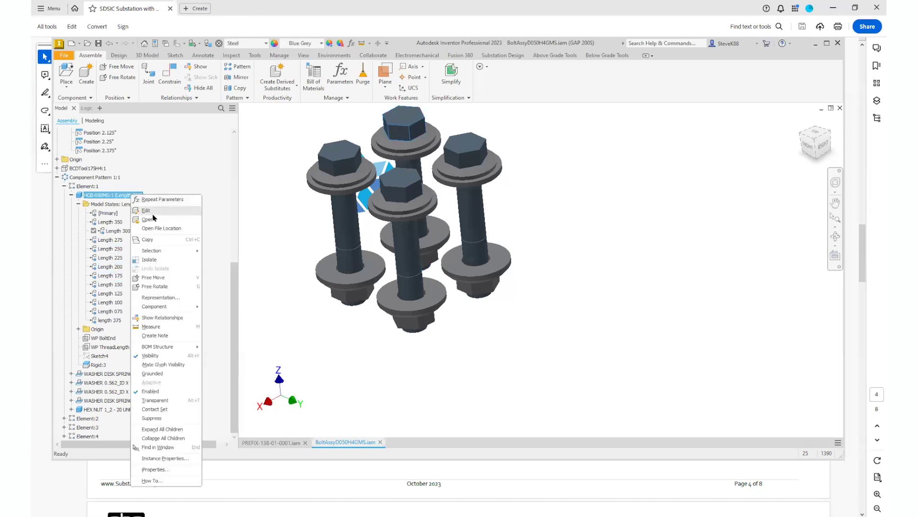
pyautogui.click(148, 219)
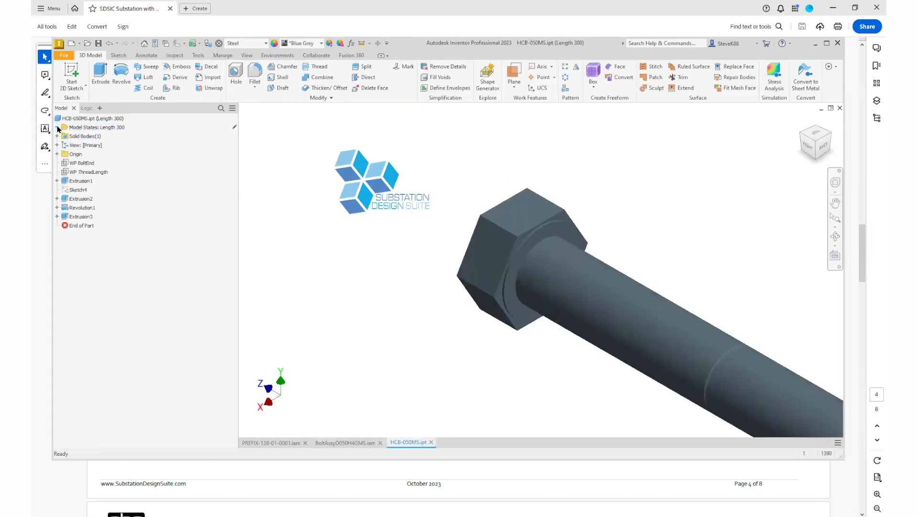
# Open the bolt part's model states for editing in a spreadsheet.
pyautogui.click(57, 127)
pyautogui.rightClick(116, 128)
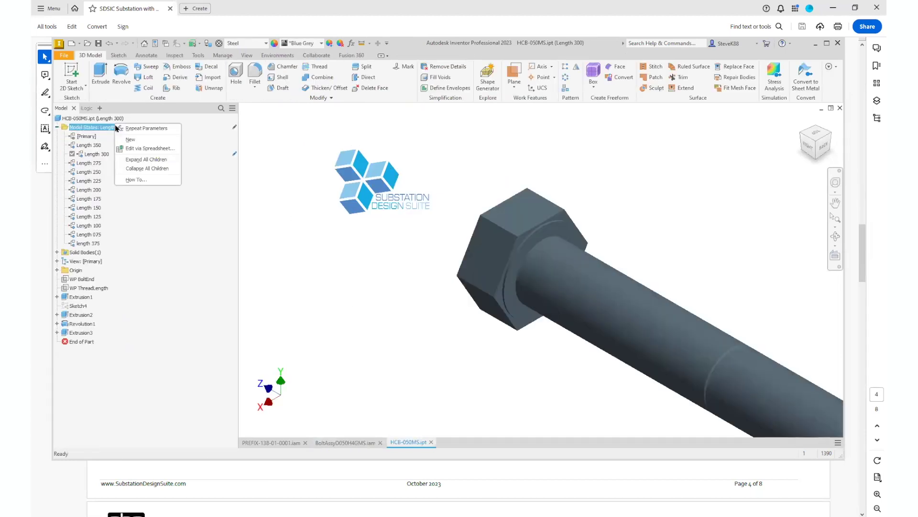
pyautogui.click(150, 148)
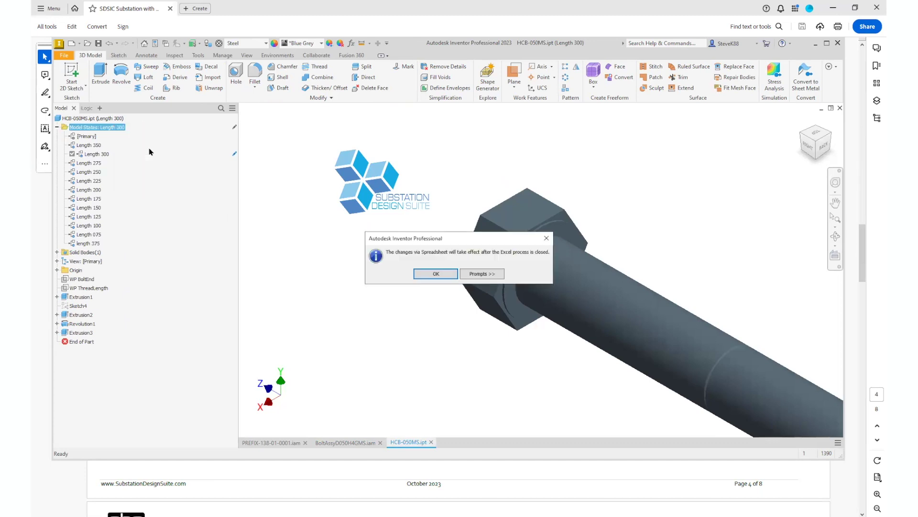
pyautogui.click(421, 277)
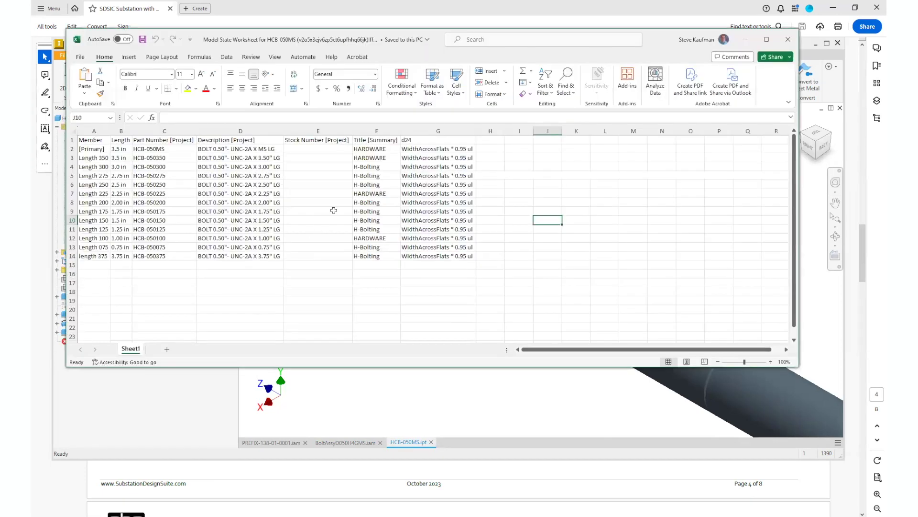
# Examine the title, part number, description and length values in the model state worksheet, and close the worksheet and the bolt part.
pyautogui.click(385, 150)
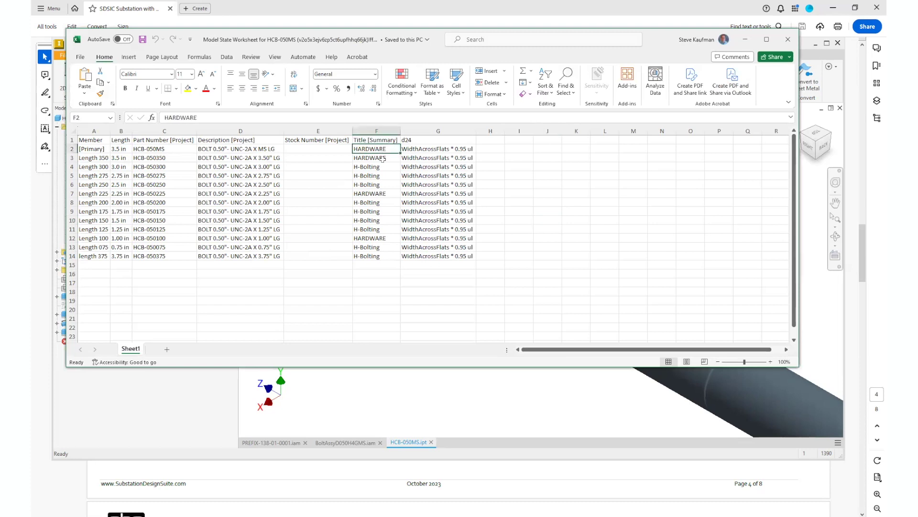
pyautogui.click(383, 239)
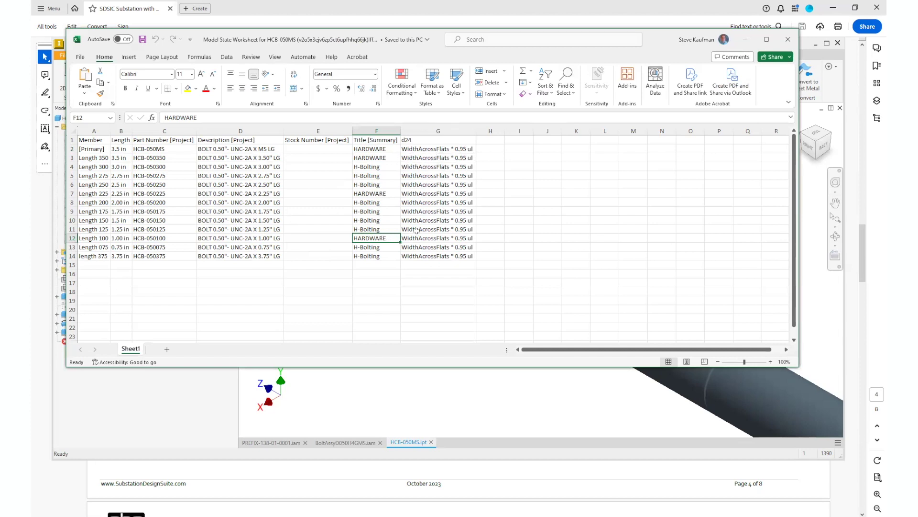
pyautogui.click(167, 149)
pyautogui.click(220, 148)
pyautogui.click(169, 154)
pyautogui.click(117, 148)
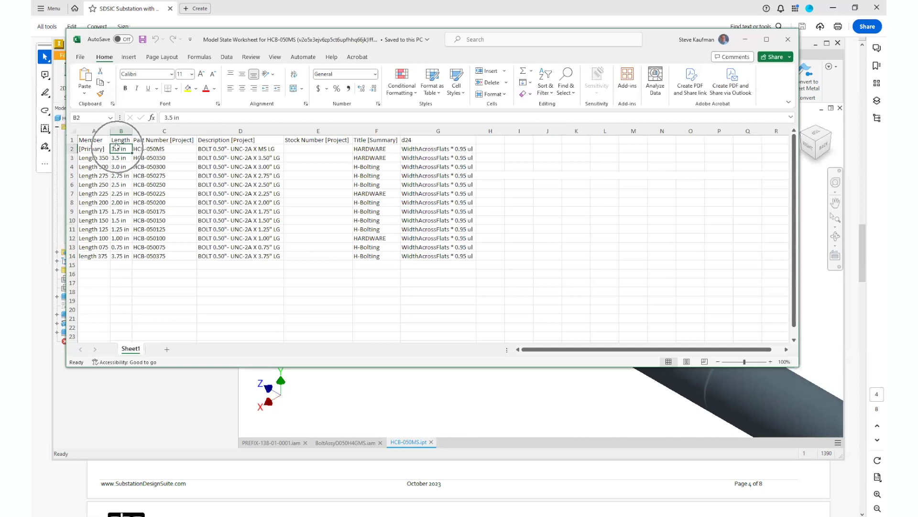
pyautogui.click(187, 165)
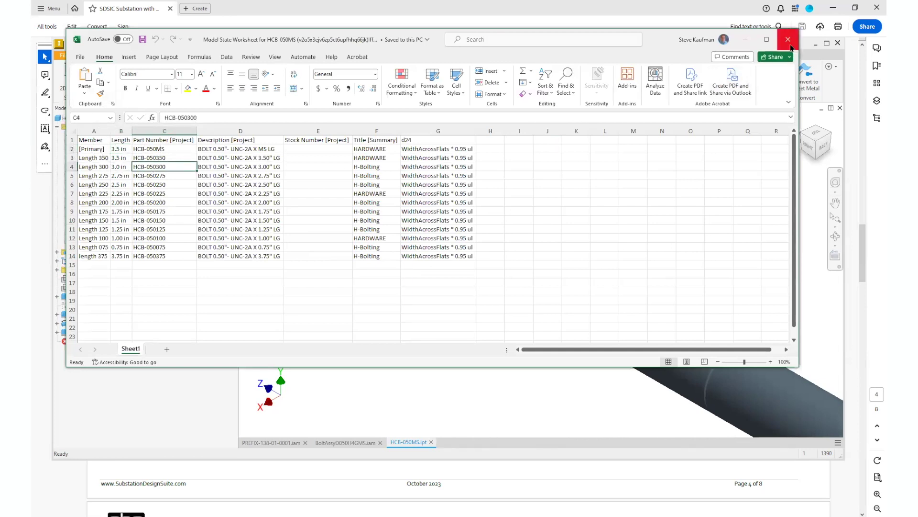
pyautogui.click(789, 39)
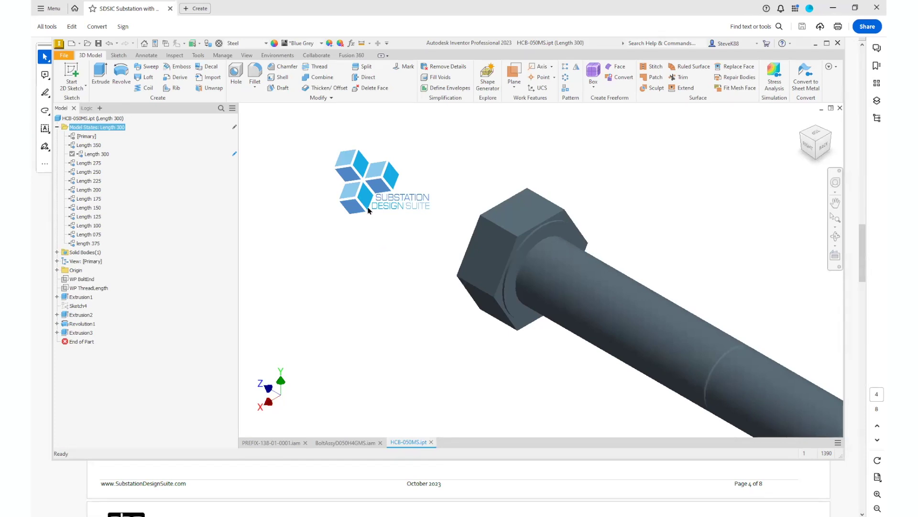
pyautogui.click(840, 108)
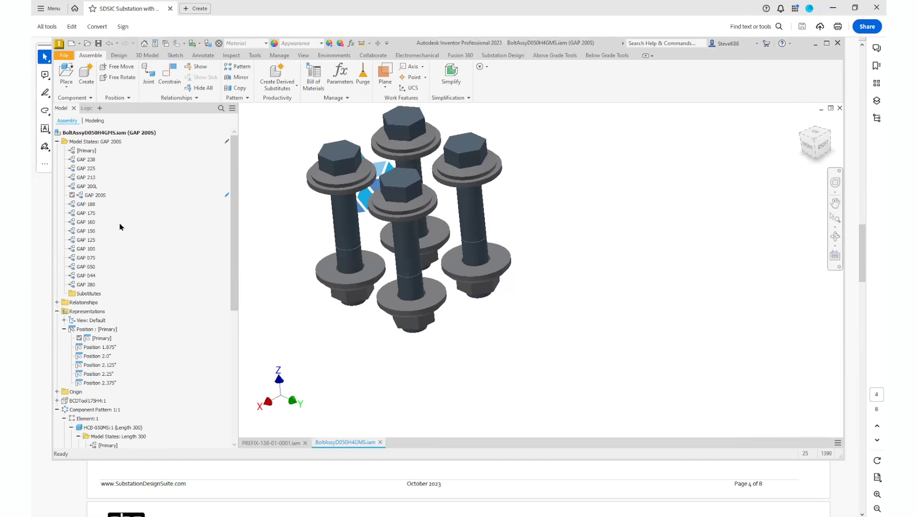
# Activate the bolt assembly's GAP 044 model state and check which length state the bolt uses.
pyautogui.doubleClick(86, 276)
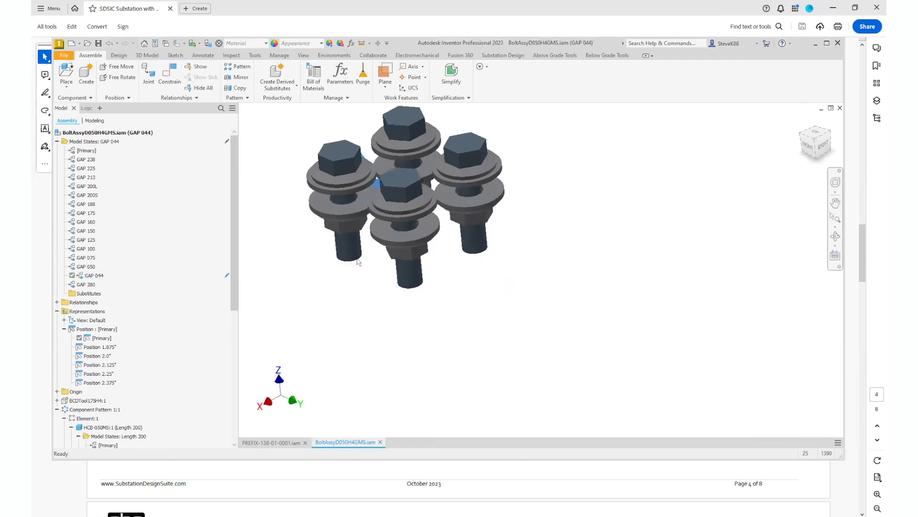
pyautogui.scroll(-5, 164, 287)
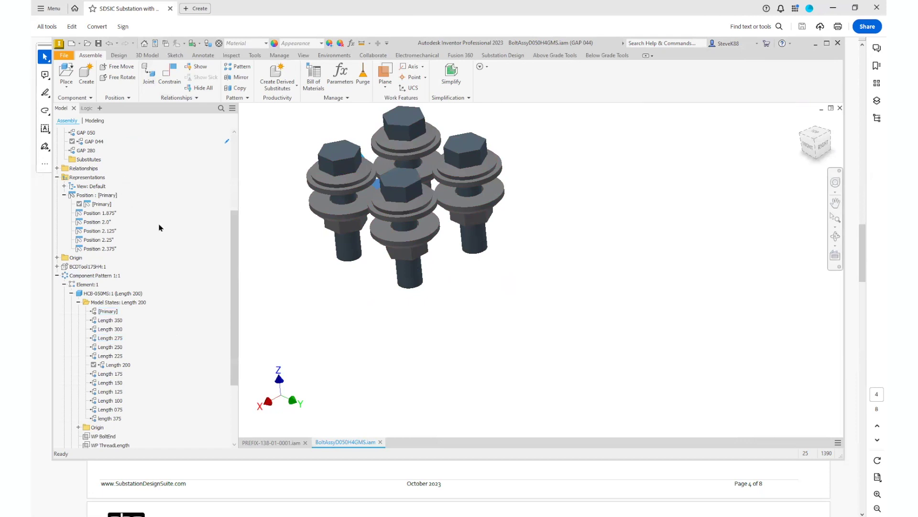
pyautogui.scroll(4, 126, 199)
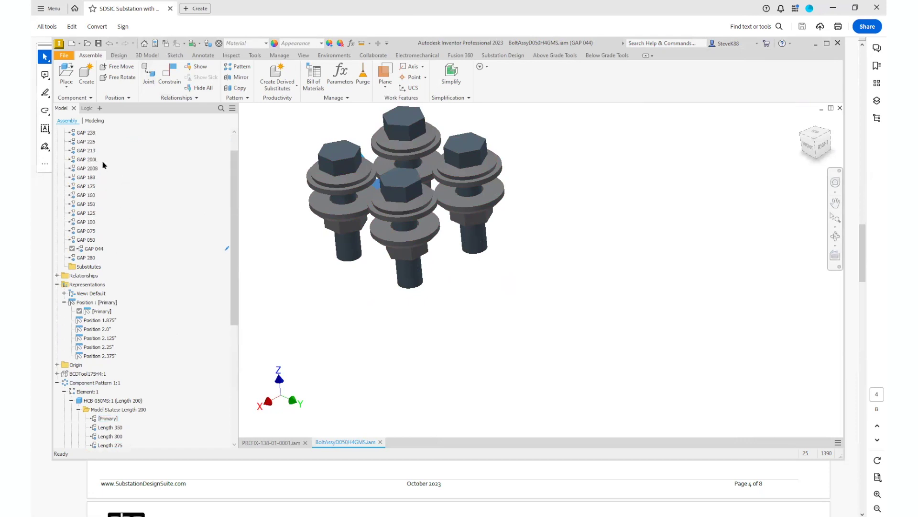
# Activate the bolt assembly's GAP 238 model state and check the bolt's active length state.
pyautogui.doubleClick(88, 133)
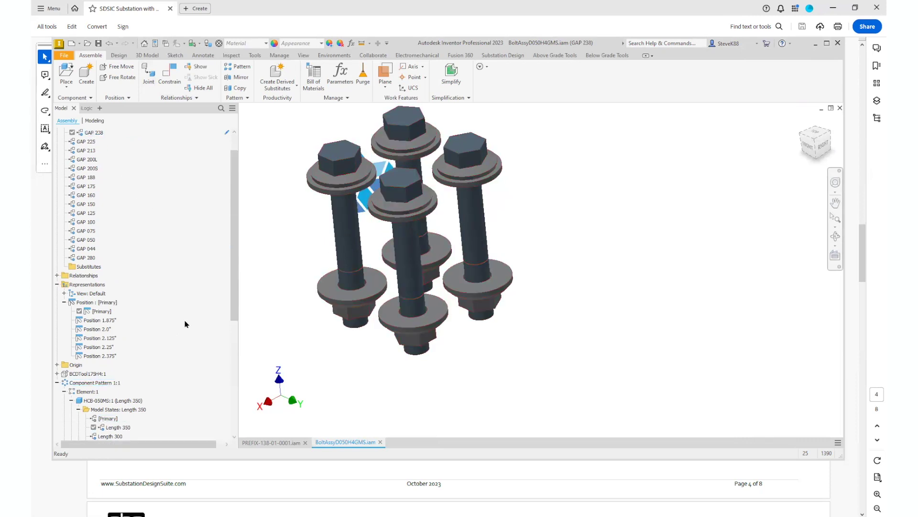
pyautogui.scroll(-4, 180, 292)
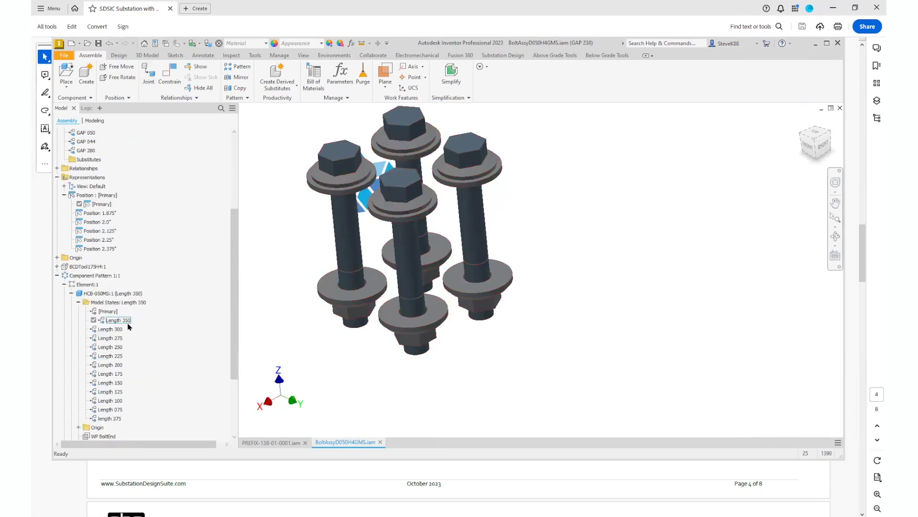
pyautogui.scroll(5, 173, 287)
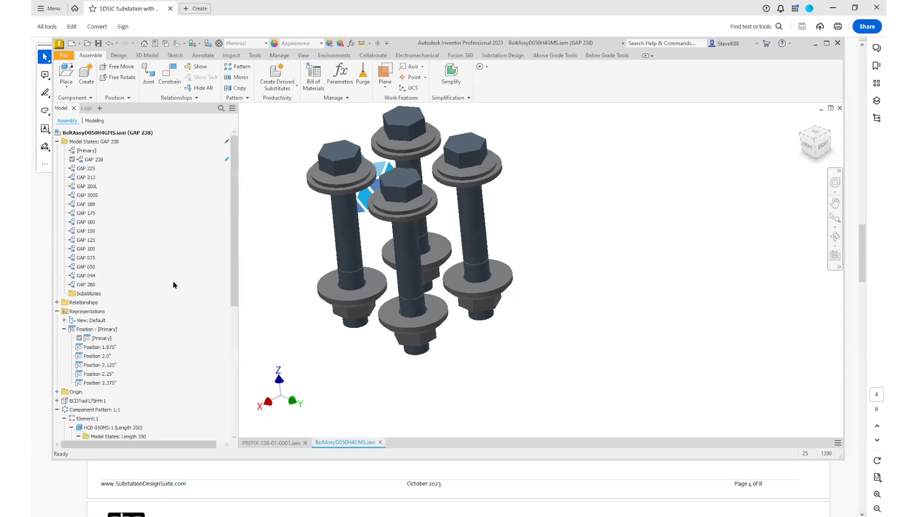
# Activate the GAP 050 model state, check the bolt's active length state, and close the bolt assembly.
pyautogui.doubleClick(90, 266)
pyautogui.scroll(-8, 154, 256)
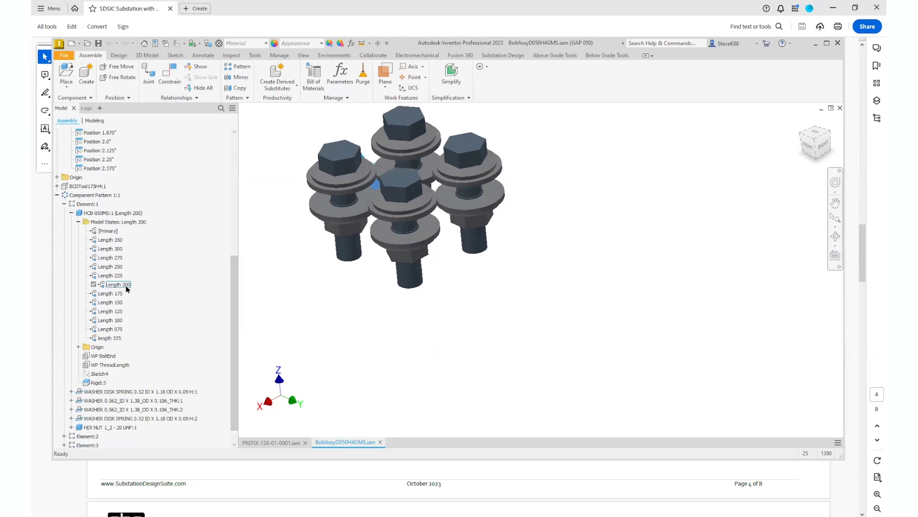
pyautogui.scroll(8, 206, 212)
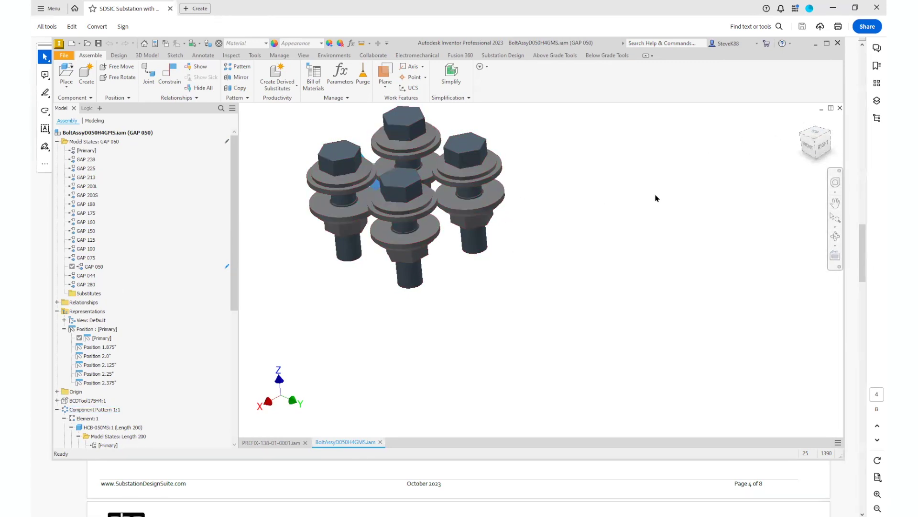
pyautogui.click(839, 109)
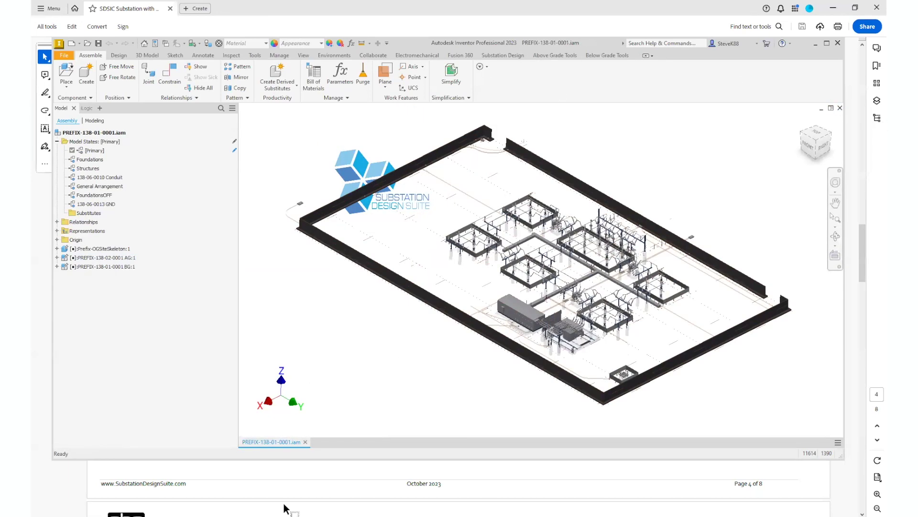
# Switch to the PDF in Acrobat and review the page on SDS Substations with Model States.
pyautogui.hotkey('alt', 'Tab')
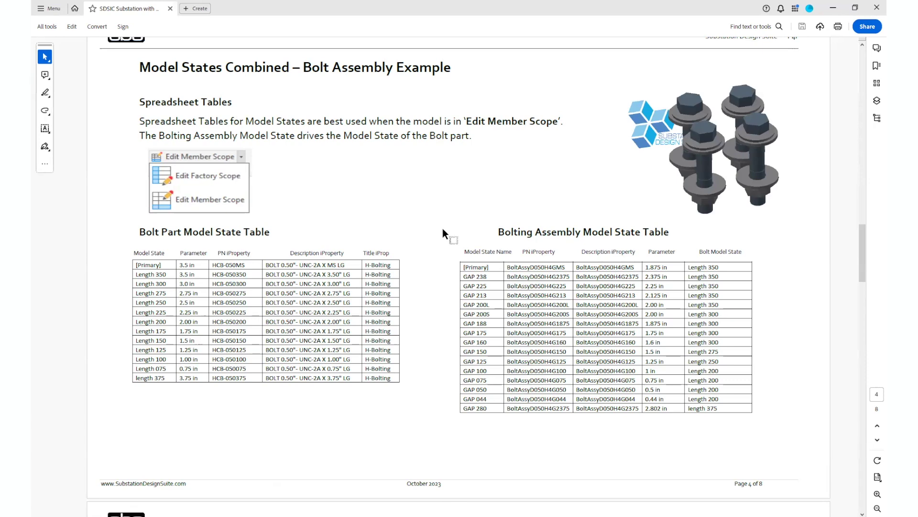
pyautogui.press('pagedown')
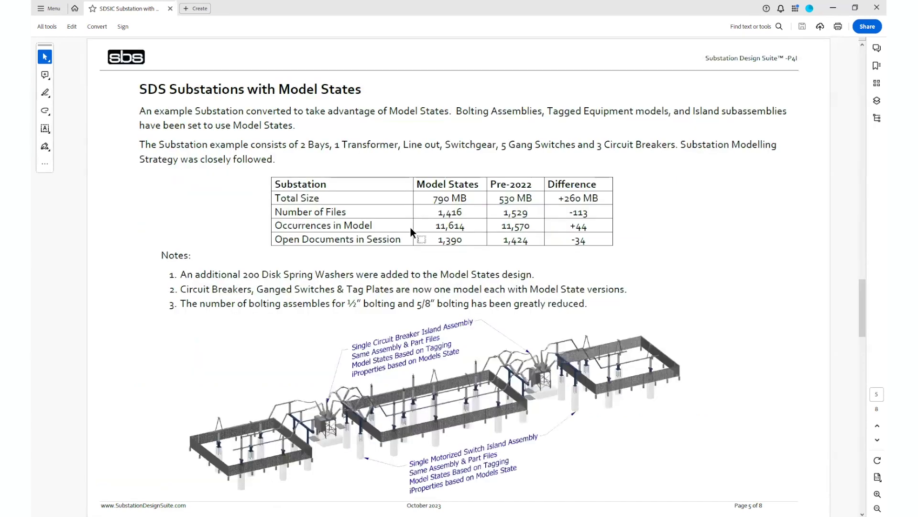
pyautogui.scroll(3, 401, 214)
pyautogui.scroll(-3, 398, 223)
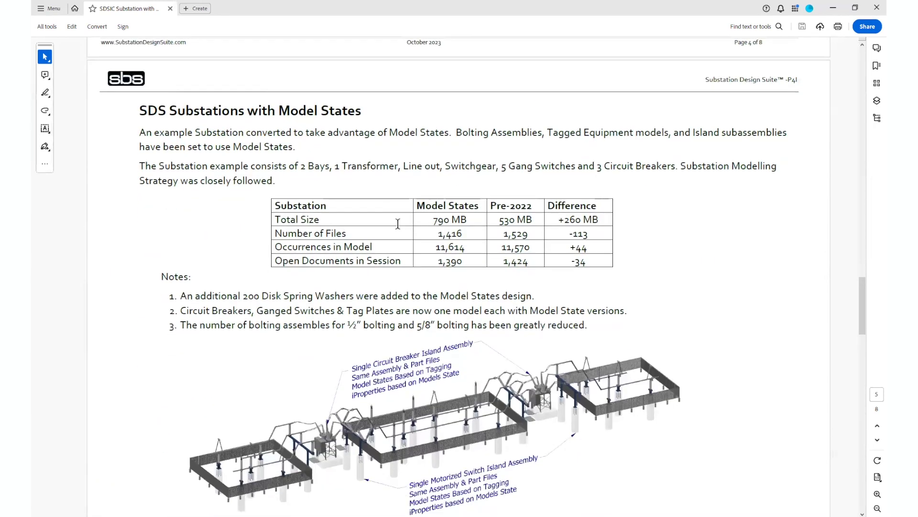
pyautogui.scroll(-1, 398, 223)
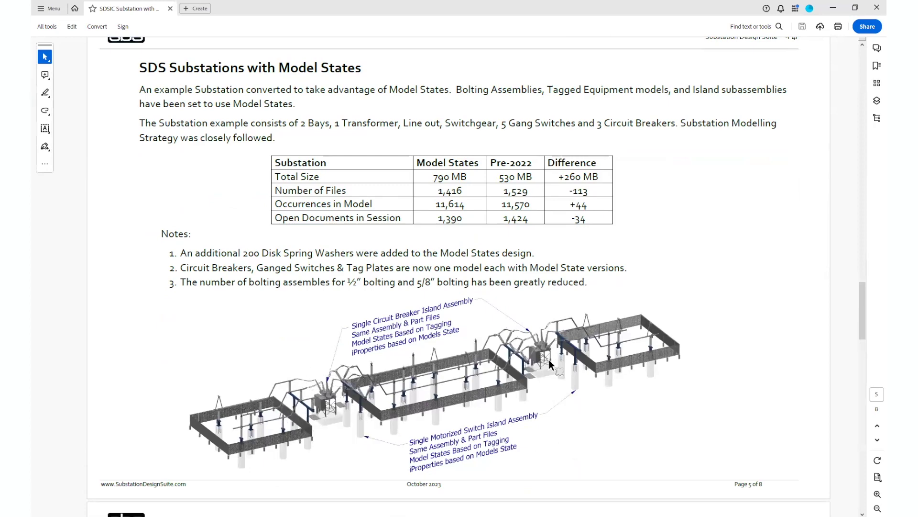
# Switch to the SDS Win10-5 virtual machine in VMware Workstation, maximize its window, and view the substation equipment up close in Inventor.
pyautogui.moveTo(435, 515)
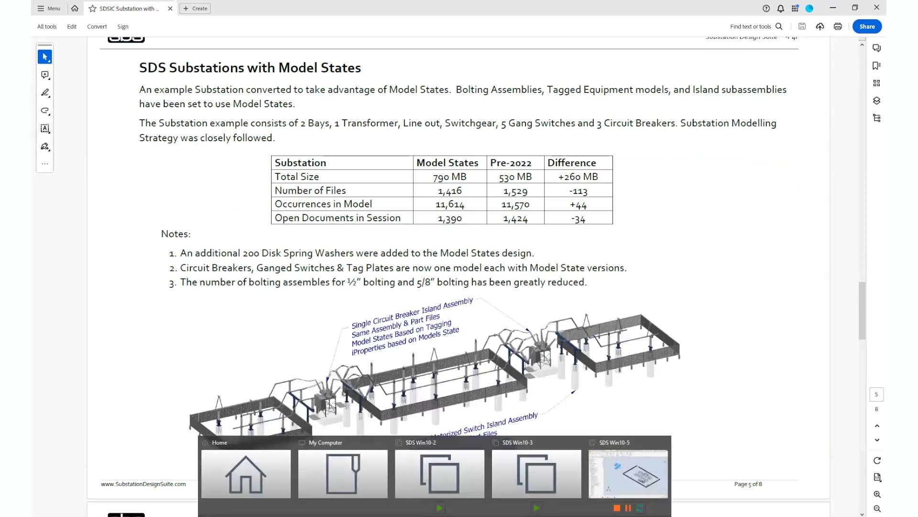
pyautogui.click(601, 484)
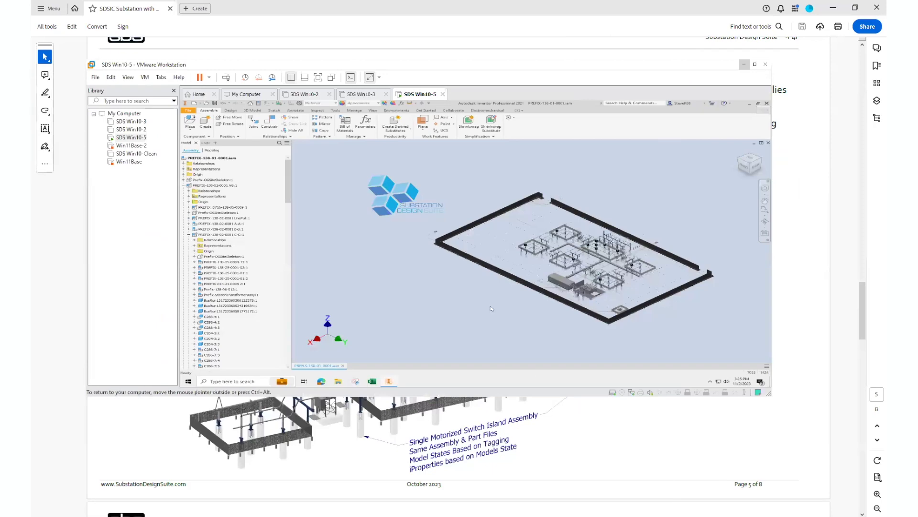
pyautogui.click(755, 64)
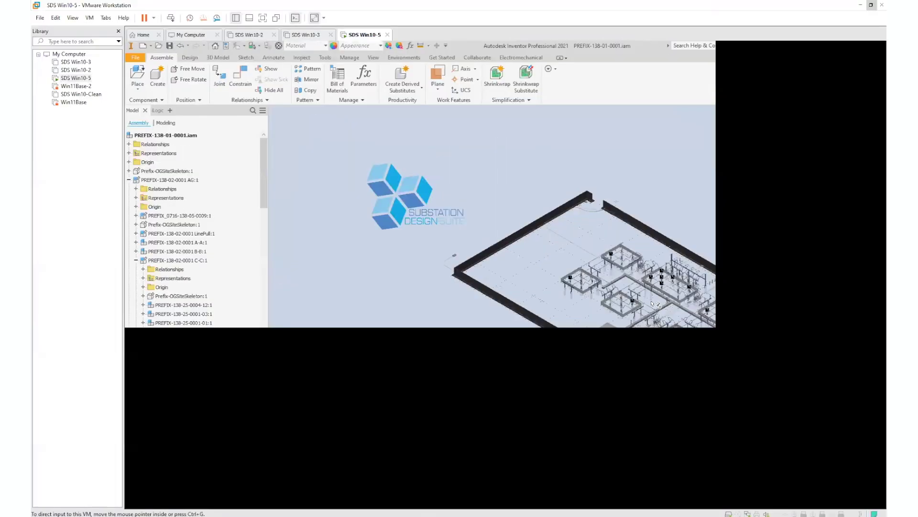
pyautogui.scroll(-5, 707, 325)
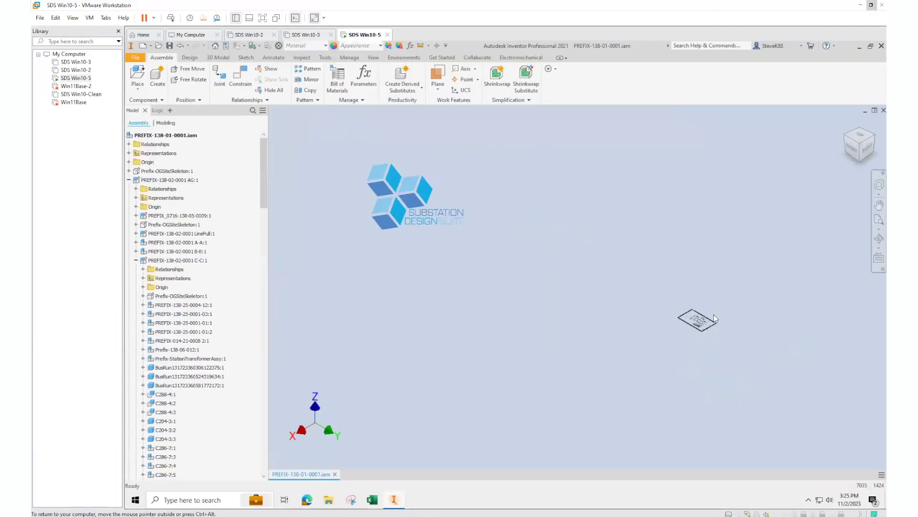
pyautogui.scroll(5, 712, 320)
pyautogui.scroll(3, 613, 332)
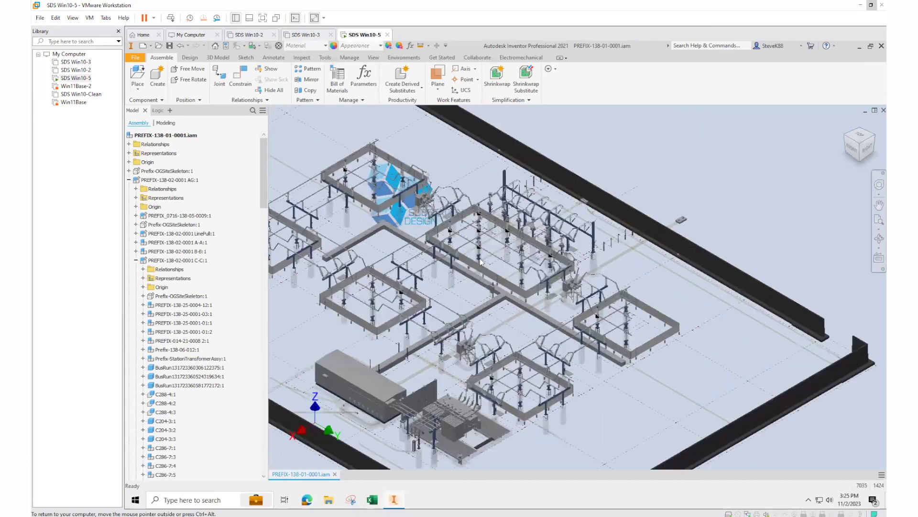
# Set the selection priority to parts and find the circuit breaker next to the upper equipment bay in the model browser.
pyautogui.scroll(2, 432, 218)
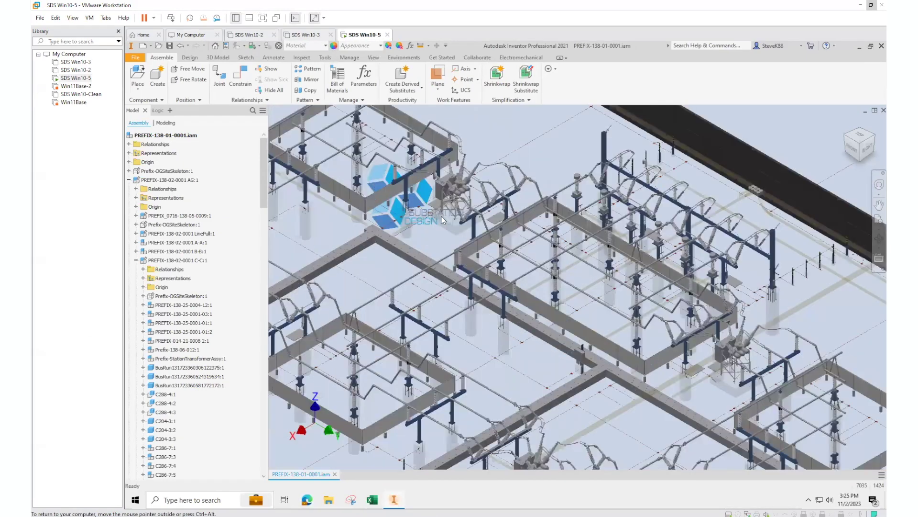
pyautogui.scroll(-1, 449, 216)
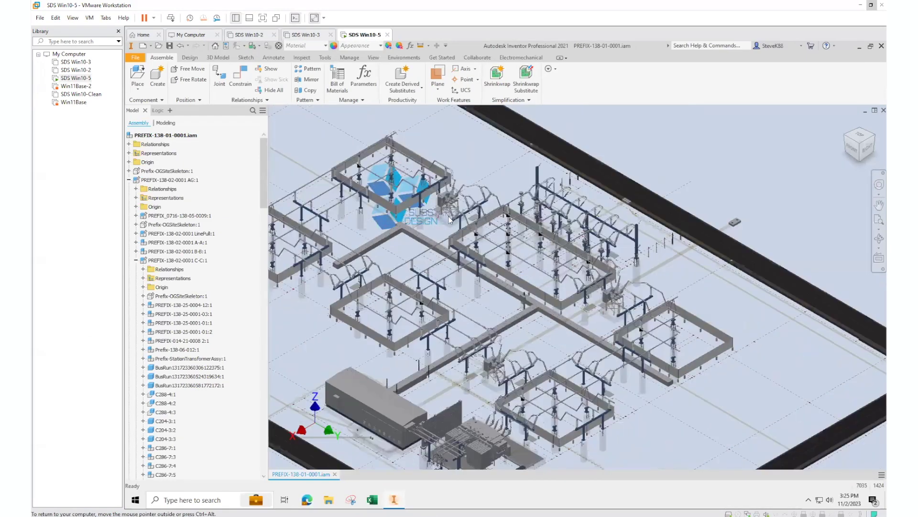
pyautogui.click(257, 45)
pyautogui.click(266, 68)
pyautogui.click(442, 206)
pyautogui.rightClick(442, 205)
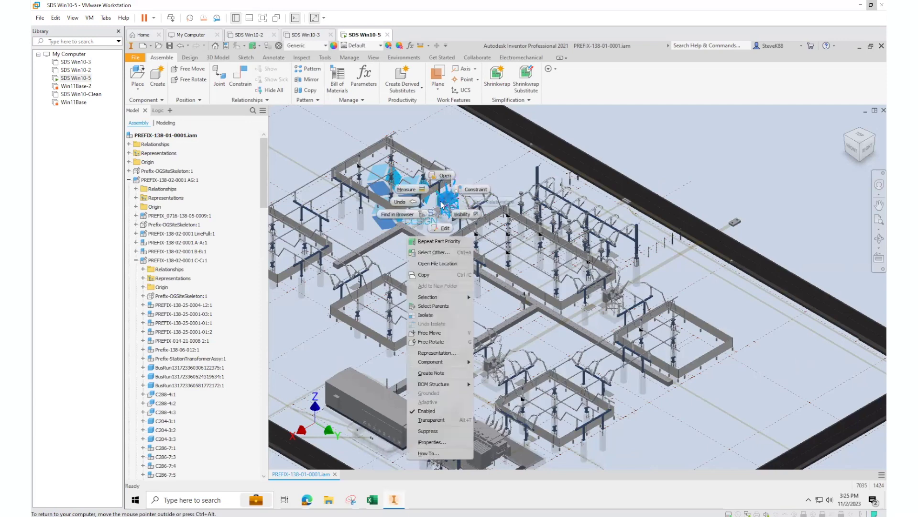
pyautogui.click(404, 215)
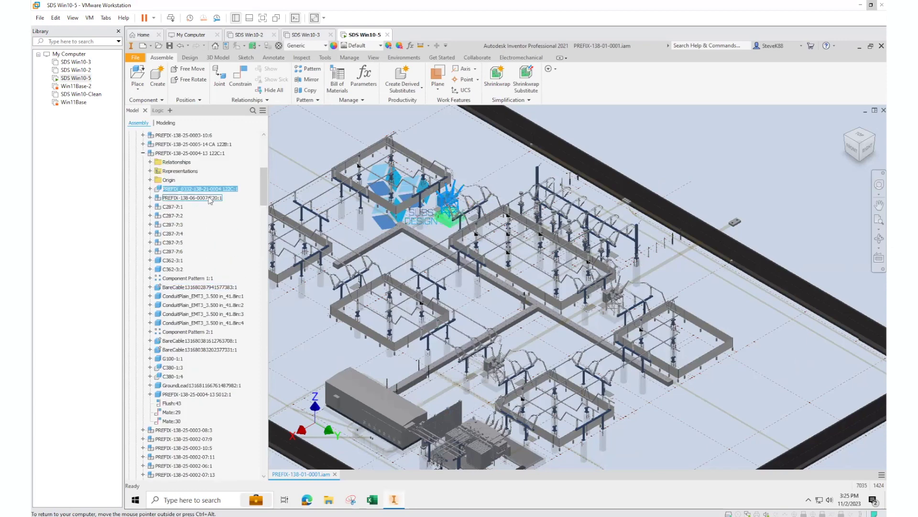
pyautogui.click(221, 154)
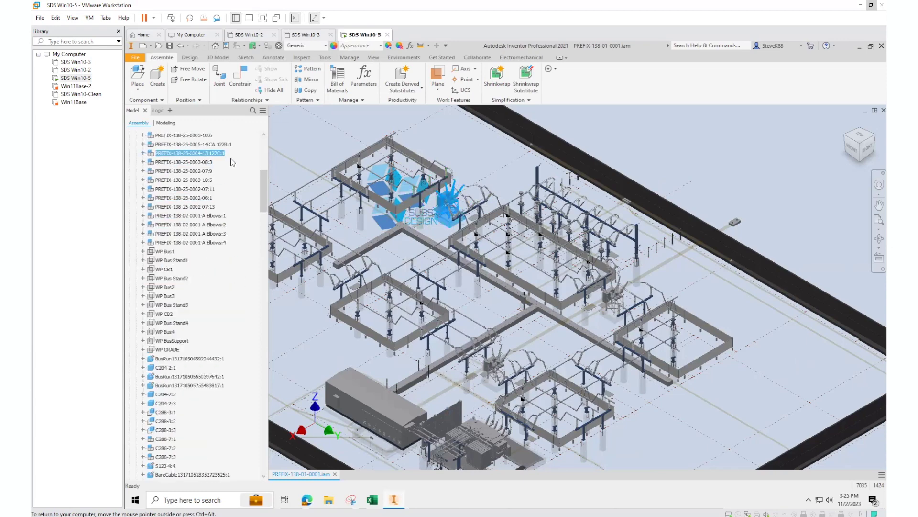
pyautogui.click(232, 153)
pyautogui.click(232, 153)
pyautogui.click(230, 161)
pyautogui.click(231, 161)
pyautogui.click(230, 161)
pyautogui.click(143, 153)
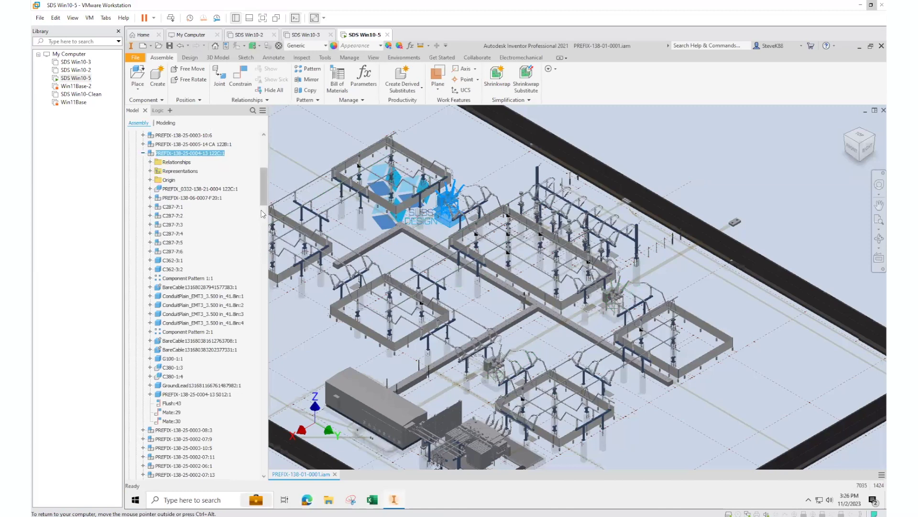
pyautogui.click(234, 190)
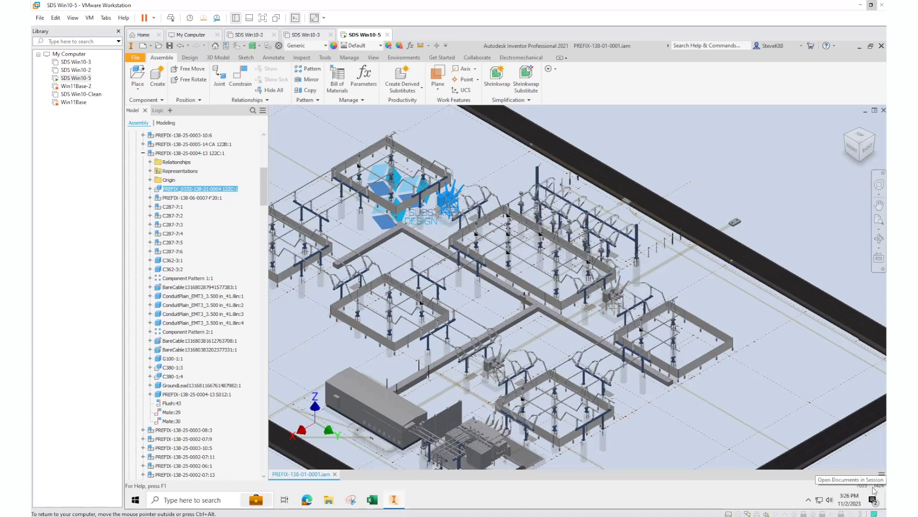
pyautogui.click(841, 444)
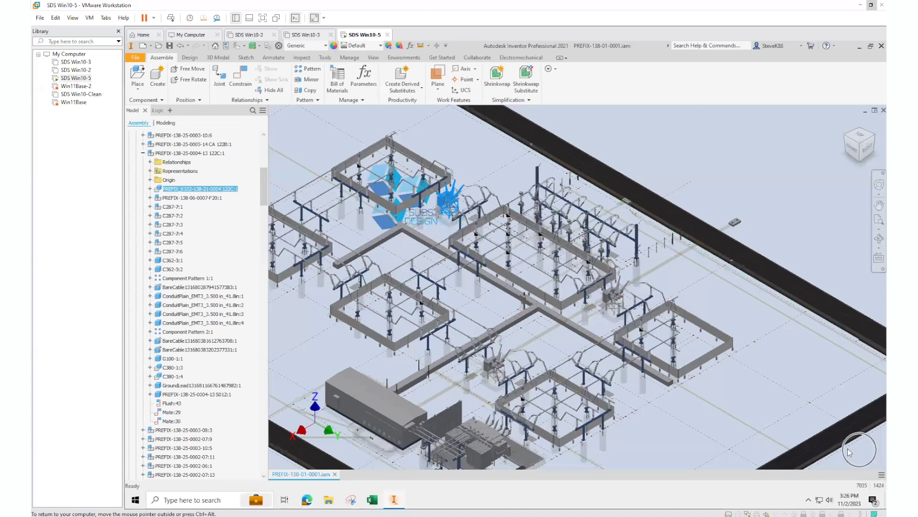
pyautogui.click(865, 438)
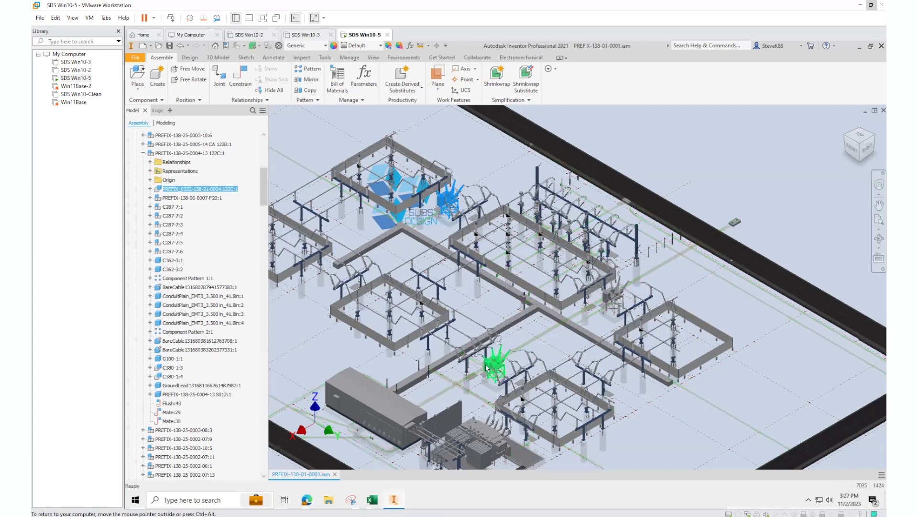
pyautogui.moveTo(486, 367)
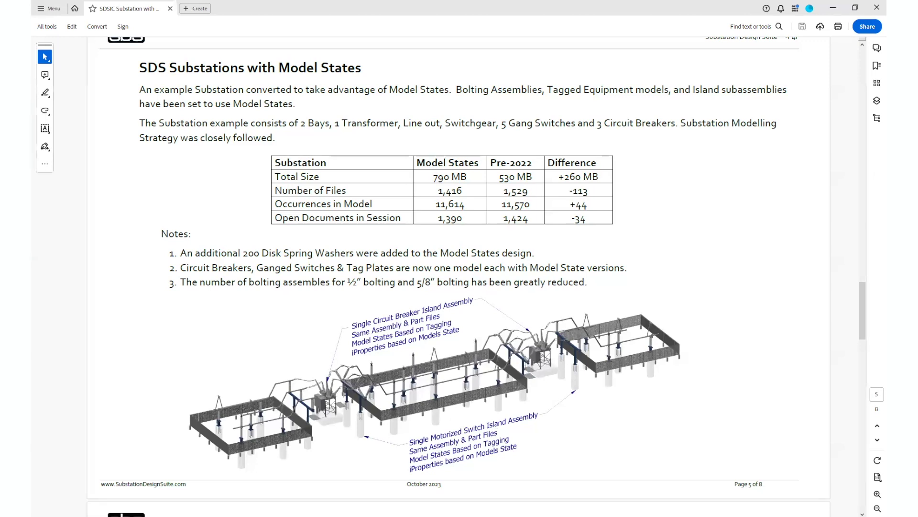
# Switch to the Inventor Professional 2023 window with the model-state substation and view its equipment bays up close.
pyautogui.moveTo(409, 511)
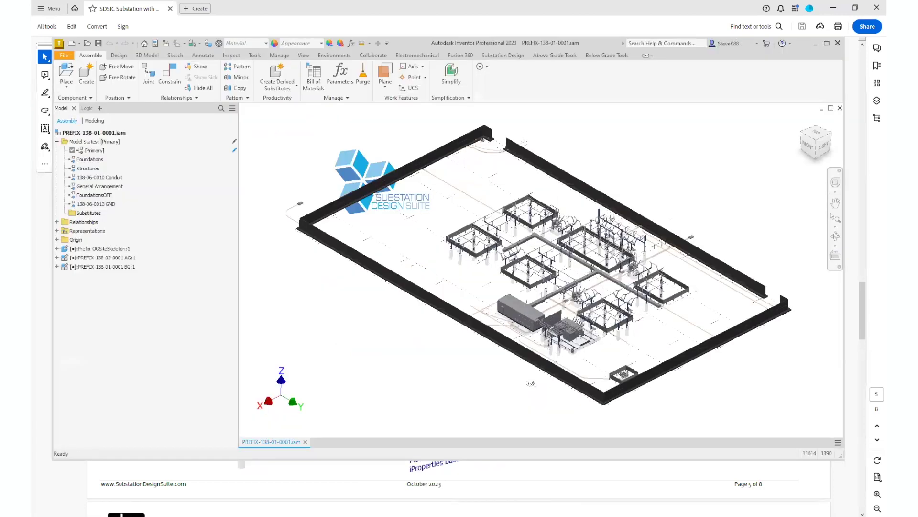
pyautogui.click(409, 483)
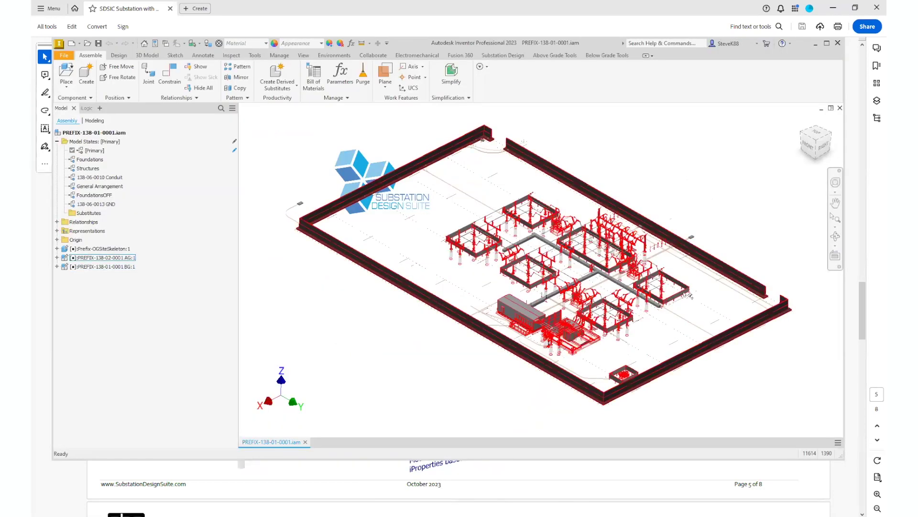
pyautogui.scroll(3, 599, 294)
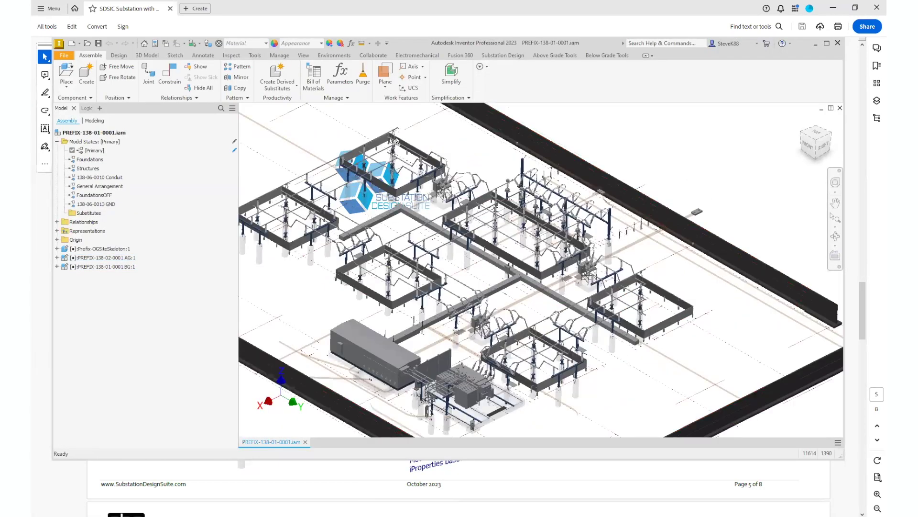
# Set part selection priority in the model-state substation and find the upper bay's circuit breaker in the model browser.
pyautogui.click(197, 43)
pyautogui.click(216, 63)
pyautogui.click(430, 190)
pyautogui.rightClick(431, 190)
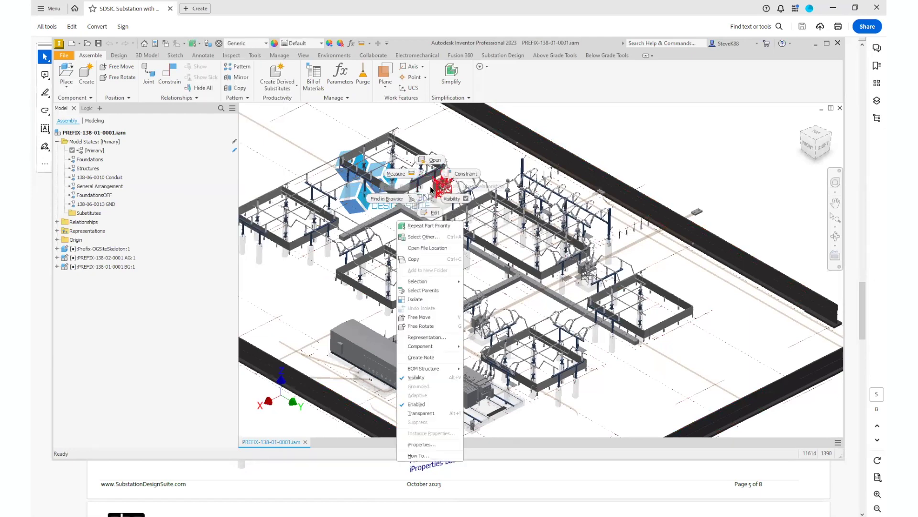
pyautogui.click(398, 200)
pyautogui.scroll(3, 172, 194)
pyautogui.click(155, 170)
pyautogui.click(125, 173)
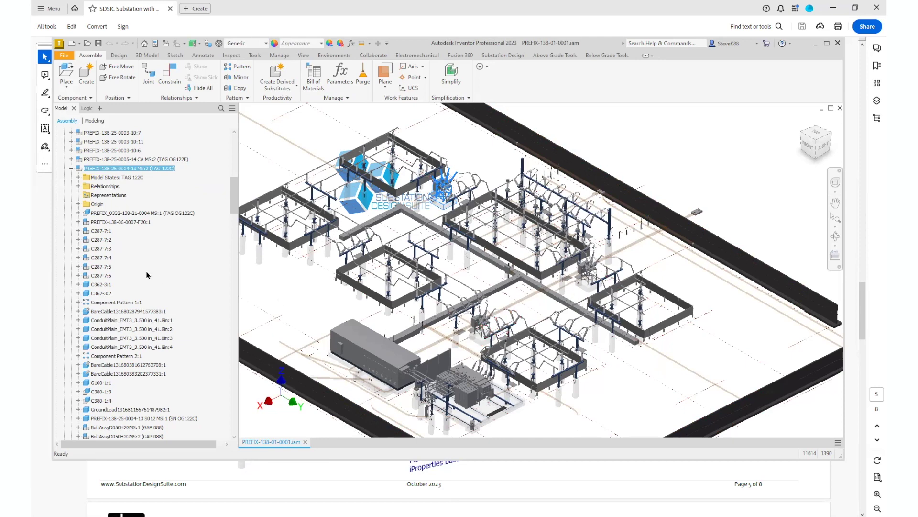
pyautogui.rightClick(123, 170)
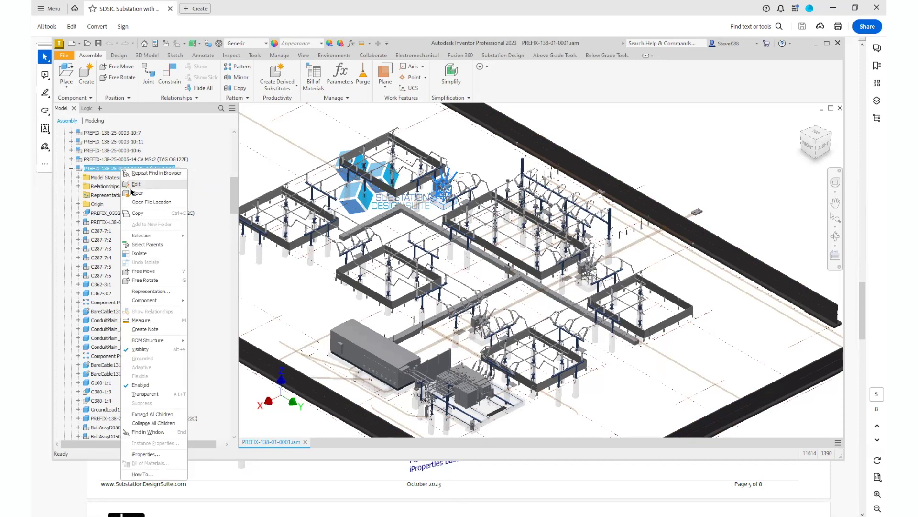
pyautogui.click(136, 193)
pyautogui.press('Return')
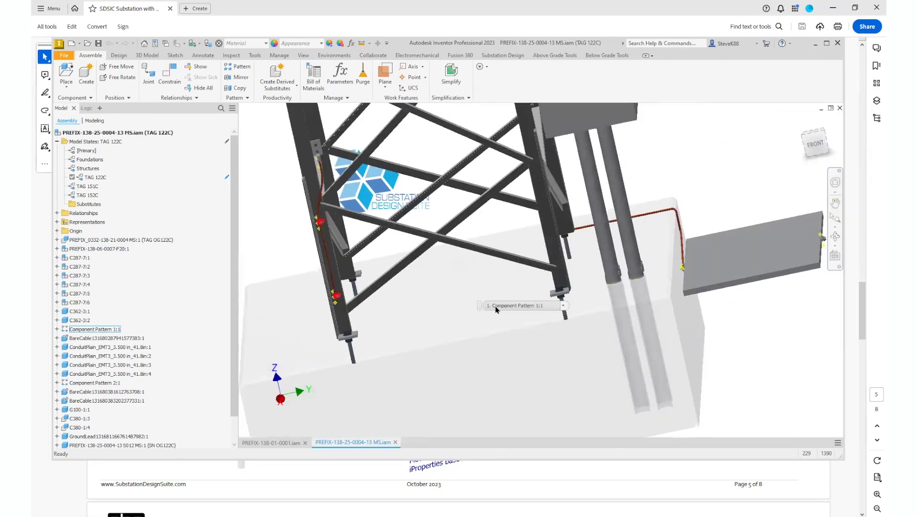
pyautogui.click(496, 309)
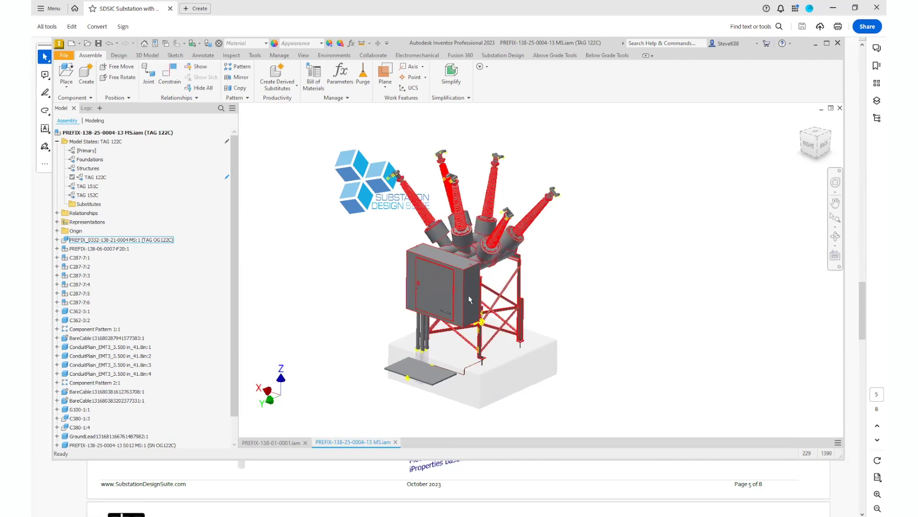
pyautogui.moveTo(469, 300)
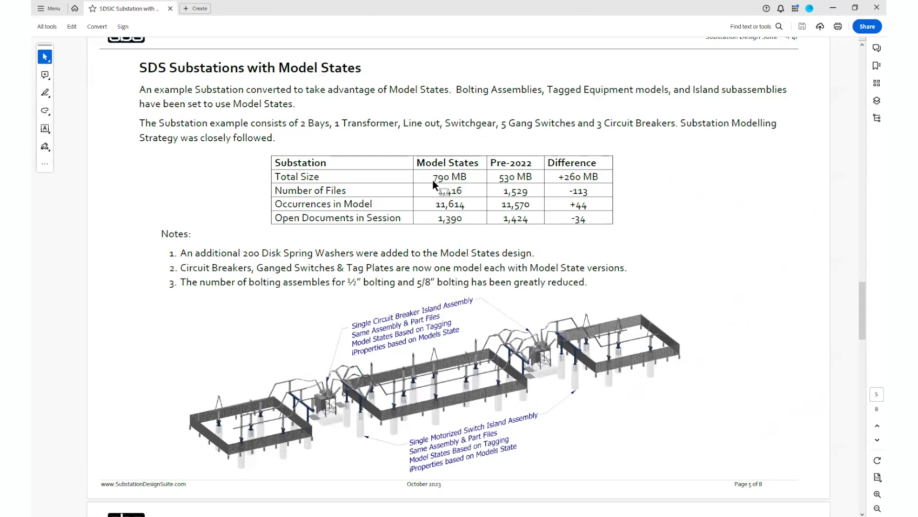
# Switch to the PDF in Acrobat and highlight the Model States value for Total Size in the substation comparison table.
pyautogui.moveTo(433, 177); pyautogui.dragTo(467, 177)
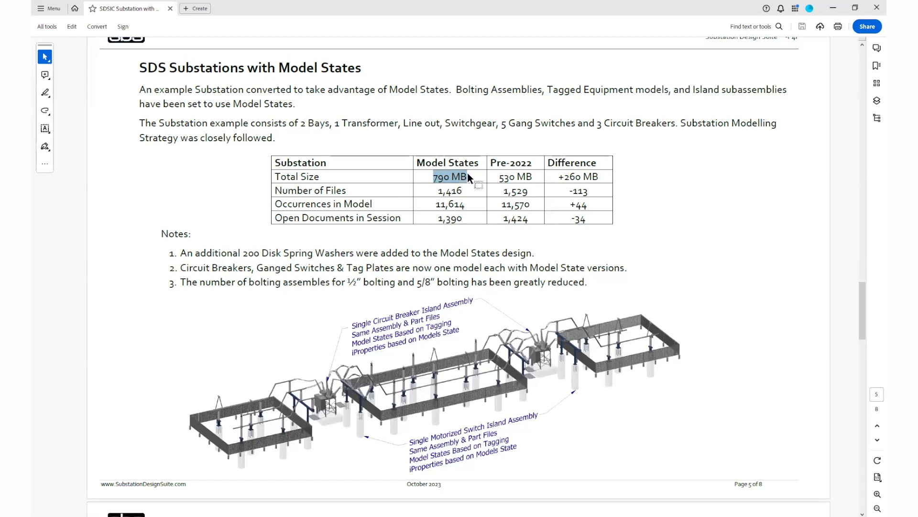